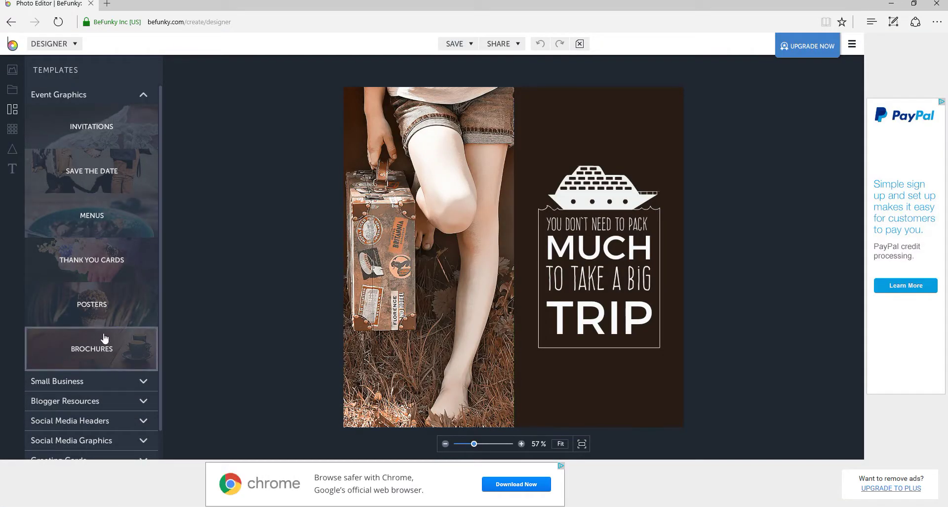
Scroll the Designer's template categories to browse the Event Graphics templates
{"action": "scroll", "coordinate": [104, 338], "scroll_direction": "down", "scroll_amount": 1}
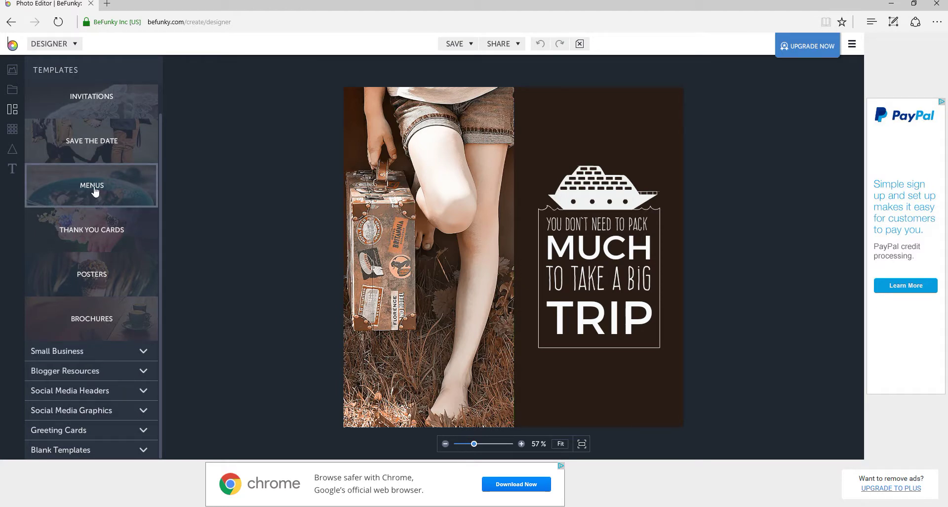
Browse Blogger Resources > Blog Titles thumbnails to locate the red-apple 'The Perfect Food?' template
{"action": "left_click", "coordinate": [96, 375]}
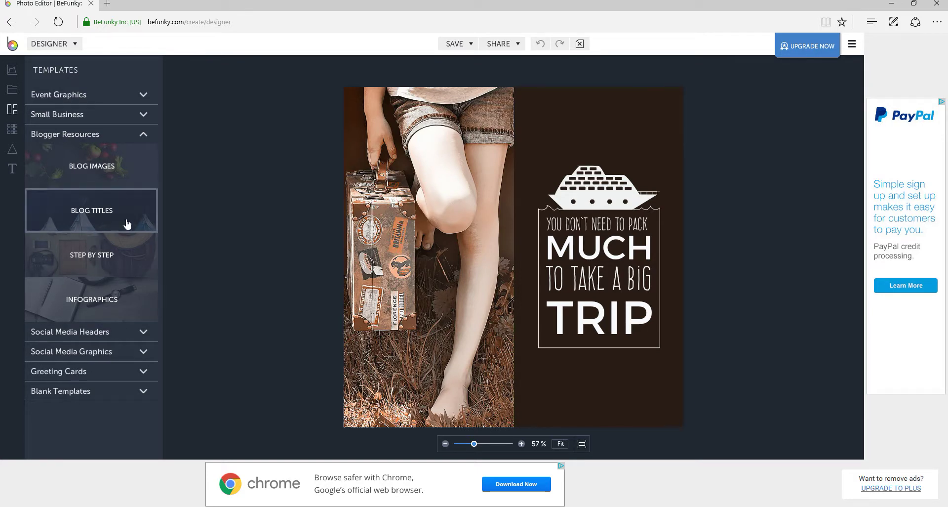
{"action": "left_click", "coordinate": [99, 213]}
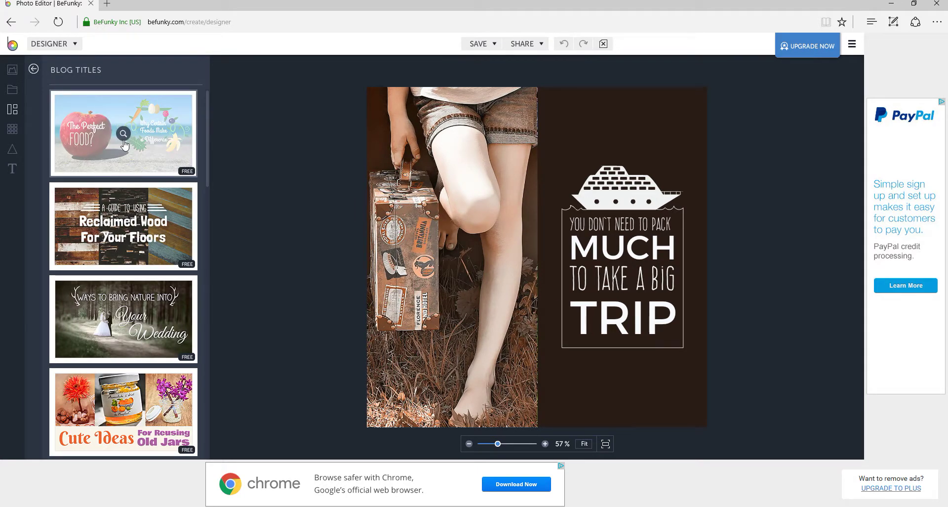
{"action": "scroll", "coordinate": [124, 143], "scroll_direction": "down", "scroll_amount": 3}
{"action": "scroll", "coordinate": [122, 144], "scroll_direction": "down", "scroll_amount": 2}
{"action": "scroll", "coordinate": [118, 153], "scroll_direction": "down", "scroll_amount": 2}
{"action": "scroll", "coordinate": [116, 161], "scroll_direction": "down", "scroll_amount": 1}
{"action": "mouse_move", "coordinate": [122, 201]}
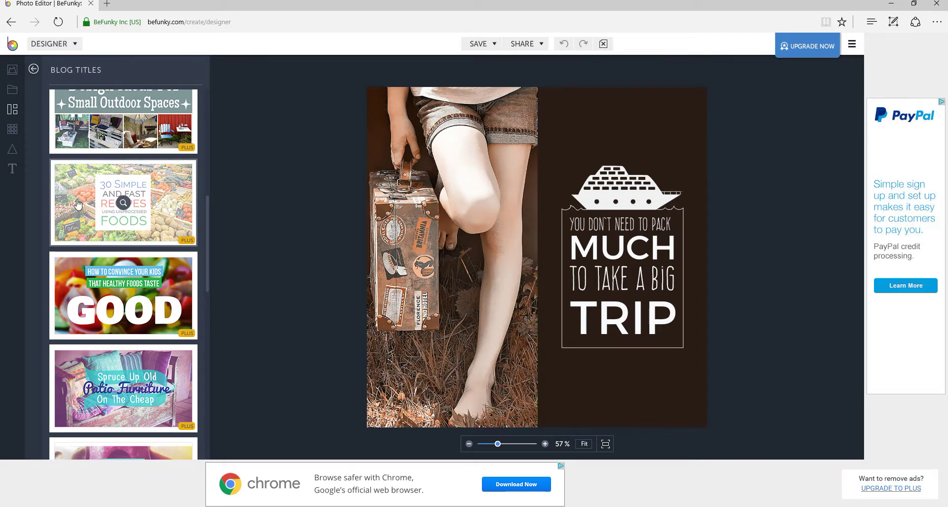
{"action": "scroll", "coordinate": [89, 203], "scroll_direction": "up", "scroll_amount": 3}
{"action": "scroll", "coordinate": [92, 204], "scroll_direction": "up", "scroll_amount": 3}
{"action": "scroll", "coordinate": [93, 204], "scroll_direction": "up", "scroll_amount": 2}
Apply the Blog Title – Food #3 apple template and select its 'The Perfect' headline
{"action": "left_click", "coordinate": [143, 129]}
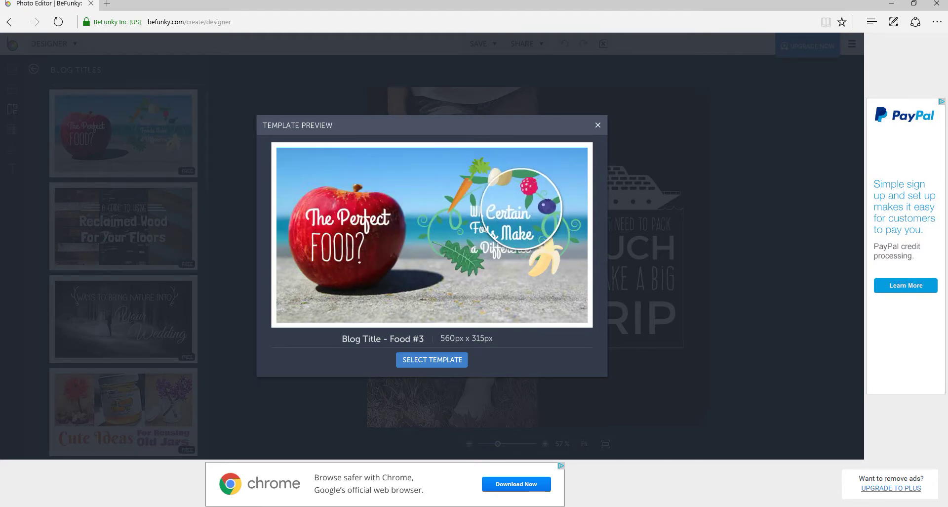
{"action": "left_click", "coordinate": [440, 361]}
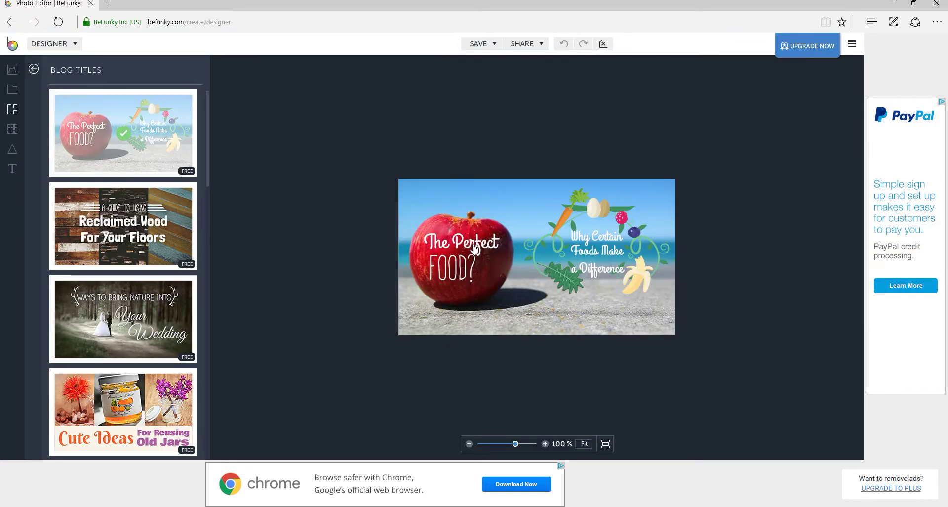
{"action": "left_click", "coordinate": [474, 243]}
Replace the headline text 'The Perfect' with 'healty eating' above 'FOOD?'
{"action": "double_click", "coordinate": [474, 244]}
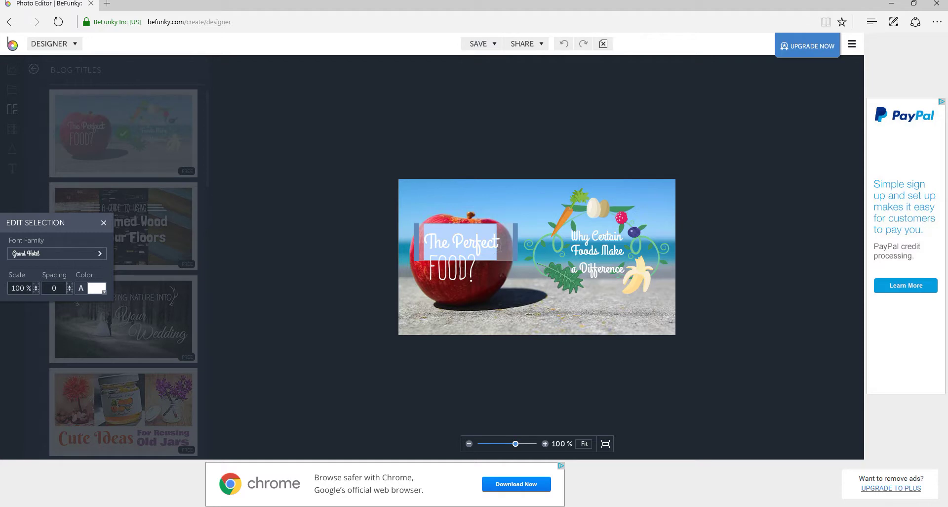
{"action": "left_click", "coordinate": [498, 248]}
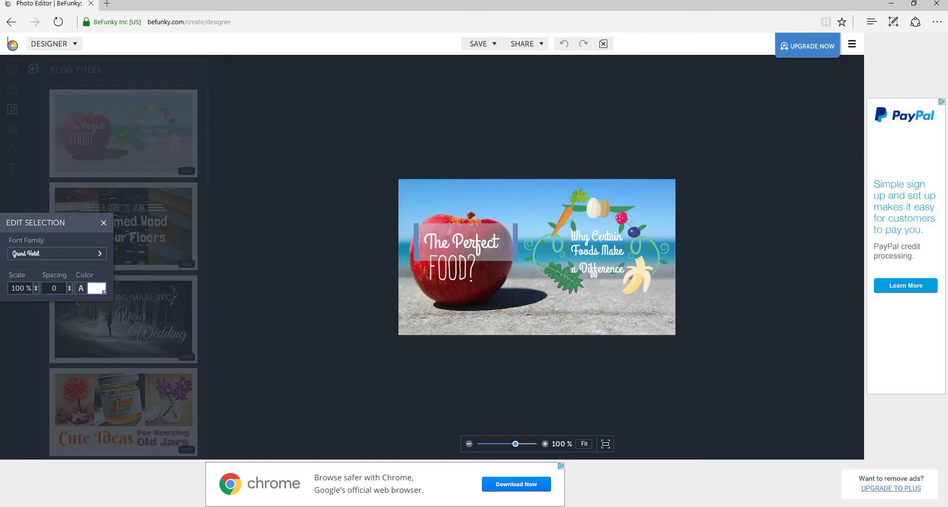
{"action": "key", "text": "BackSpace"}
{"action": "key", "text": "BackSpace"}
{"action": "key", "text": "BackSpace"}
{"action": "key", "text": "BackSpace"}
{"action": "key", "text": "BackSpace"}
{"action": "key", "text": "BackSpace"}
{"action": "key", "text": "BackSpace"}
{"action": "key", "text": "BackSpace"}
{"action": "key", "text": "BackSpace"}
{"action": "key", "text": "BackSpace"}
{"action": "type", "text": "healty"}
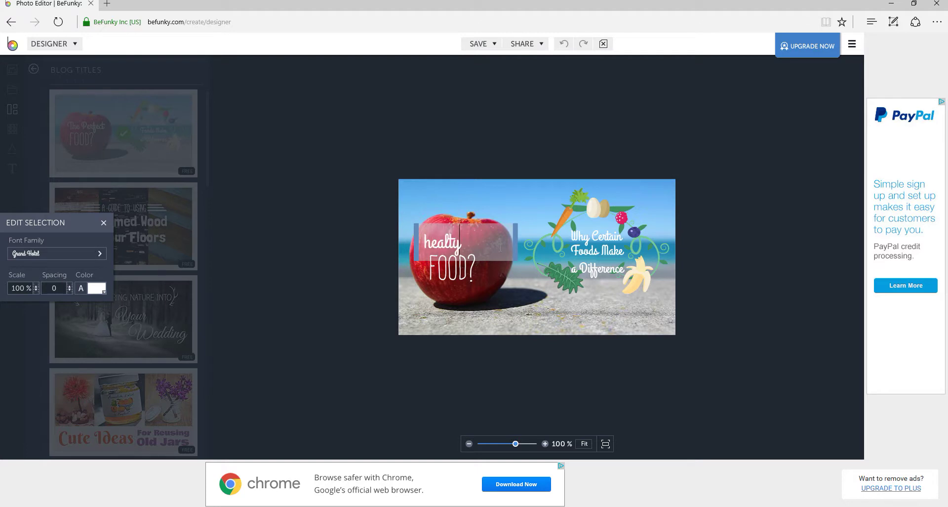
{"action": "type", "text": " eating"}
{"action": "left_click", "coordinate": [498, 279]}
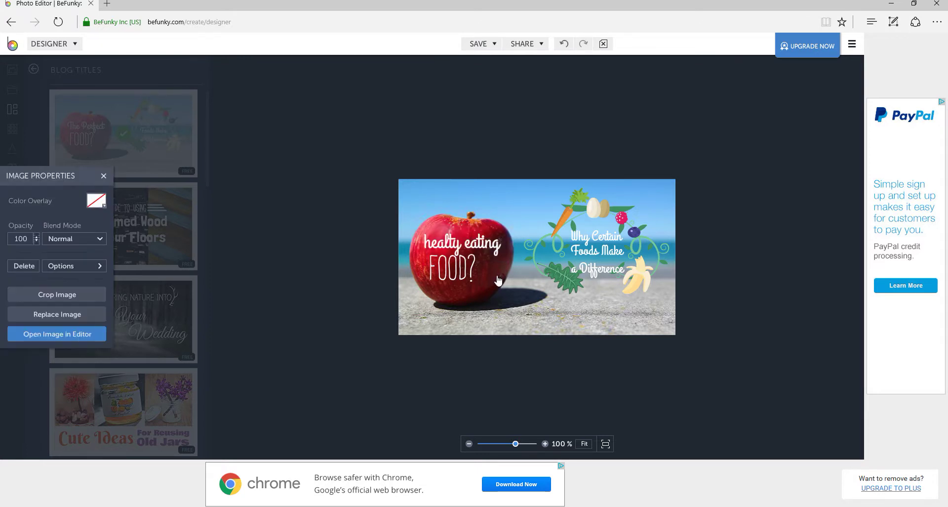
{"action": "left_click", "coordinate": [574, 279]}
{"action": "left_click", "coordinate": [559, 280]}
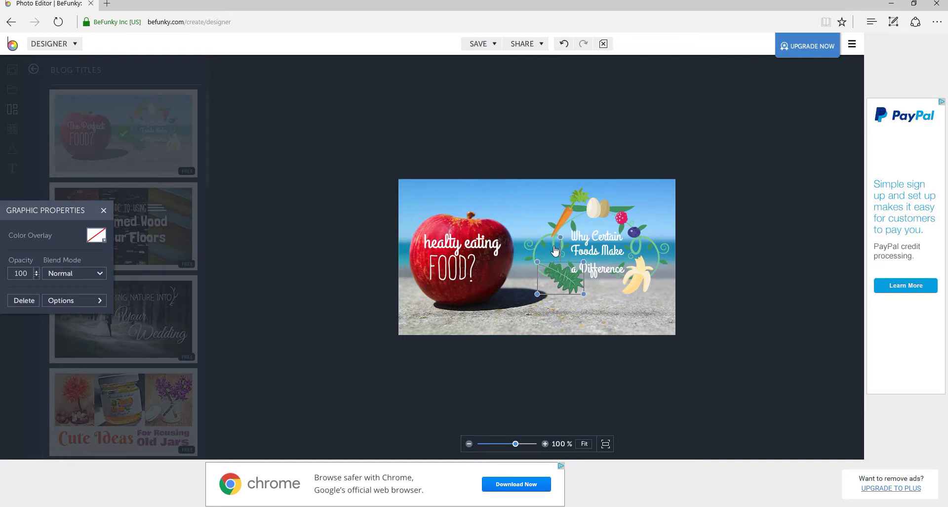
{"action": "left_click", "coordinate": [559, 233]}
{"action": "left_click", "coordinate": [606, 207]}
{"action": "left_click", "coordinate": [536, 315]}
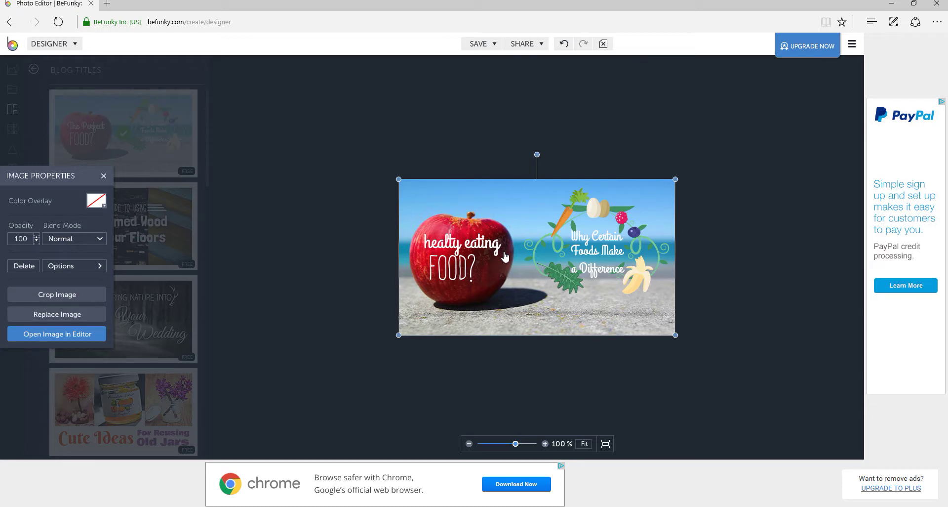
{"action": "left_click", "coordinate": [817, 47]}
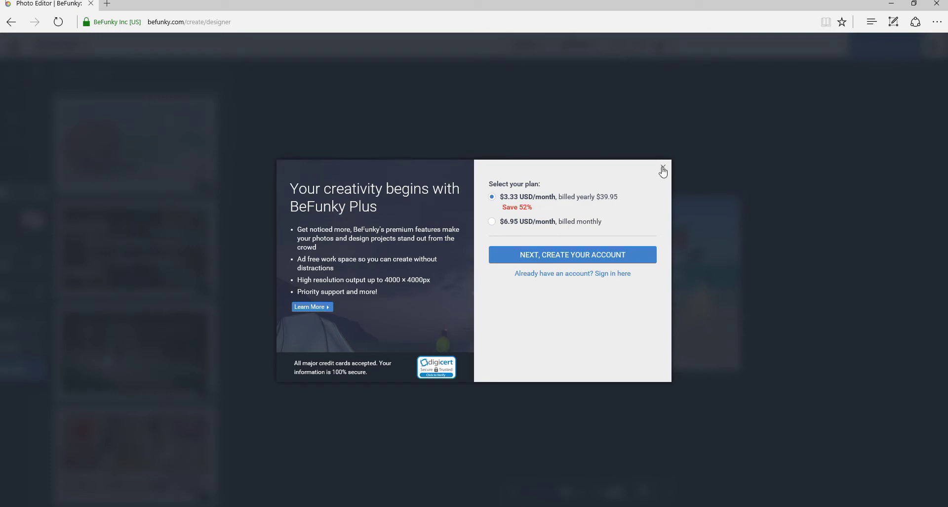
{"action": "left_click", "coordinate": [662, 168]}
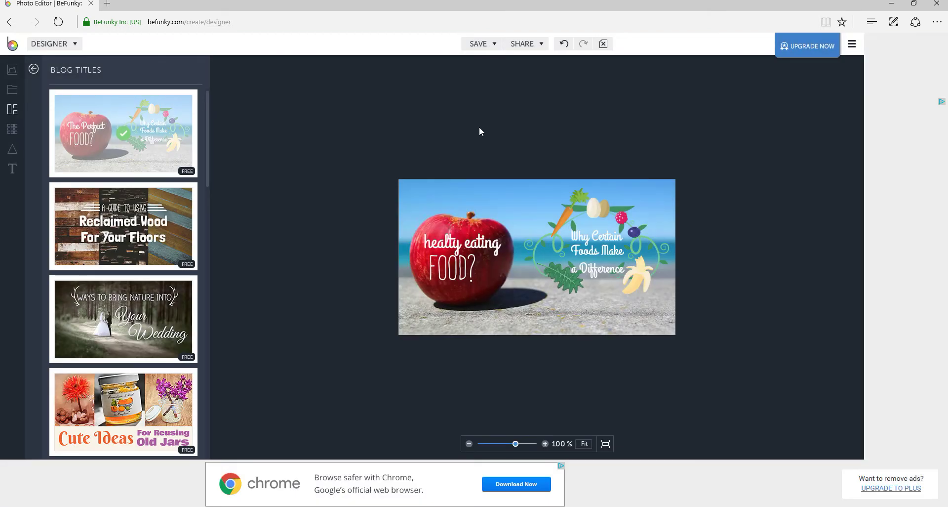